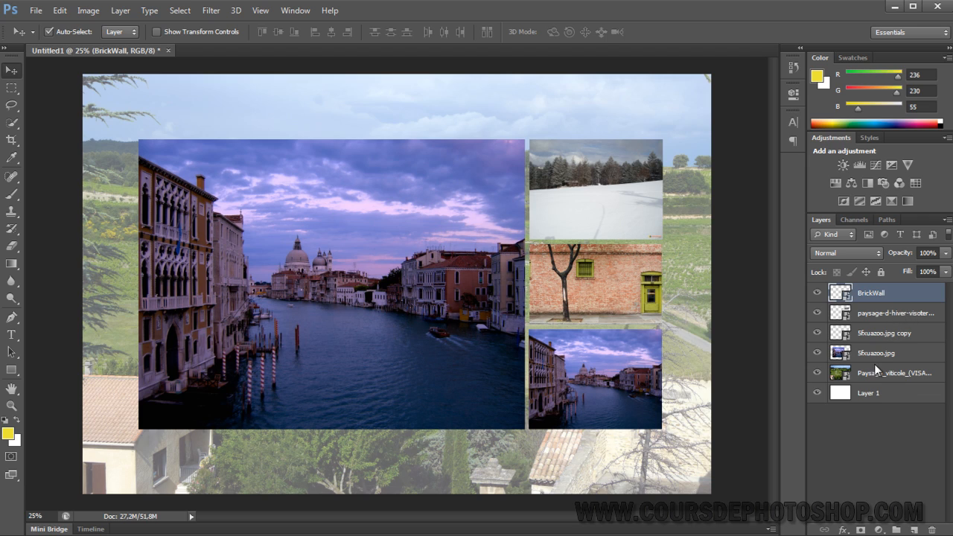
- Create a new empty layer group above all the layers and name it Miniatures
{"action": "left_click", "coordinate": [880, 429]}
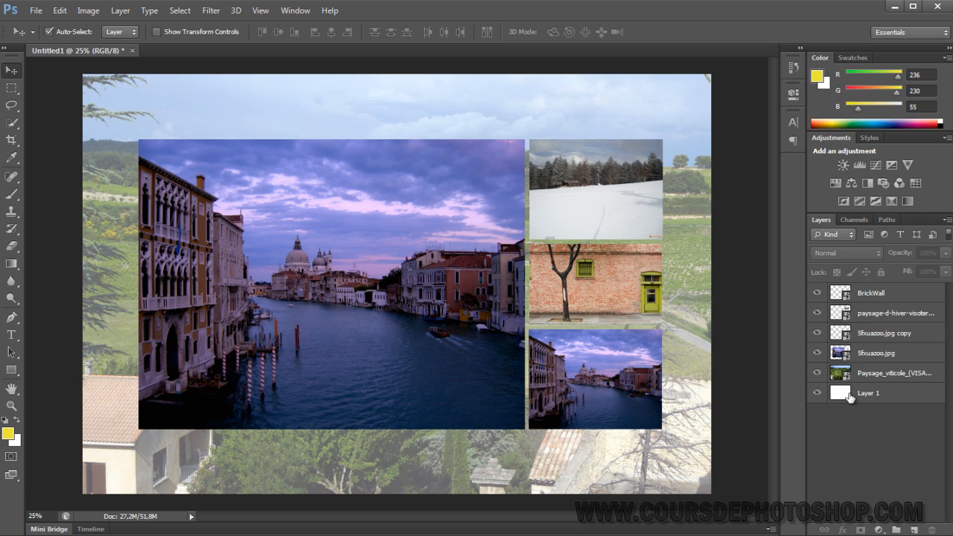
{"action": "left_click", "coordinate": [898, 531]}
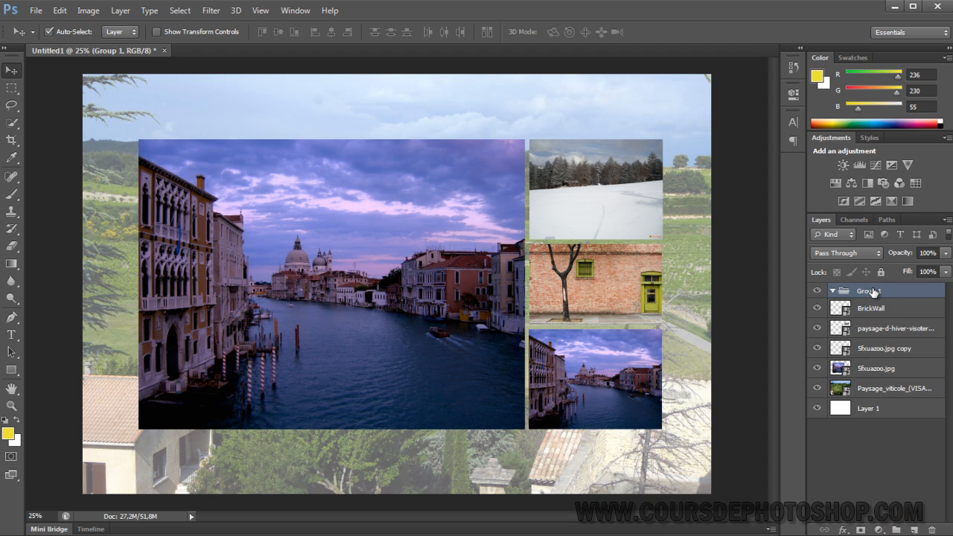
{"action": "double_click", "coordinate": [873, 291]}
{"action": "type", "text": "Miniatures"}
{"action": "key", "text": "Return"}
- Move the BrickWall, winter landscape and 5fxuazoo.jpg copy layers into the Miniatures group
{"action": "left_click", "coordinate": [585, 202]}
{"action": "left_click", "coordinate": [592, 286]}
{"action": "left_click", "coordinate": [596, 351]}
{"action": "left_click", "coordinate": [602, 216]}
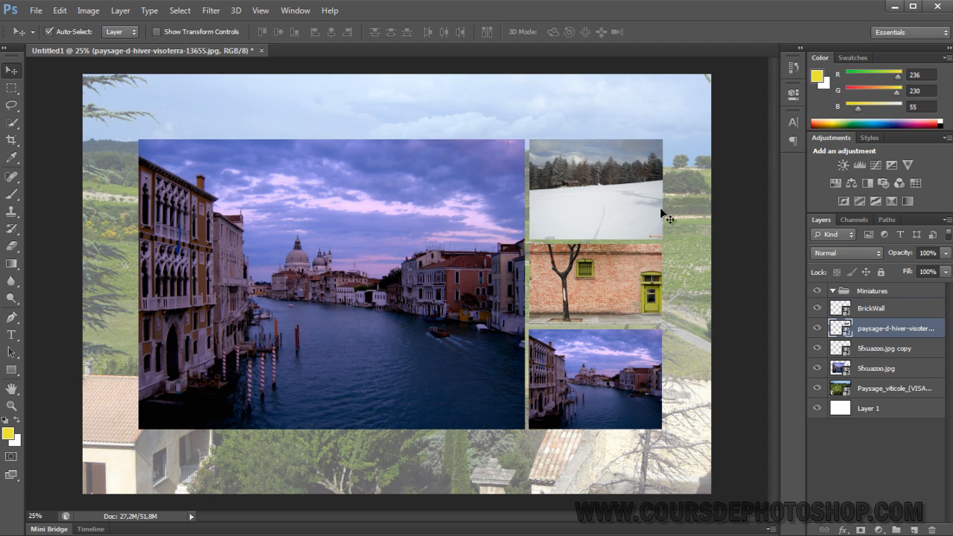
{"action": "left_click", "coordinate": [893, 309]}
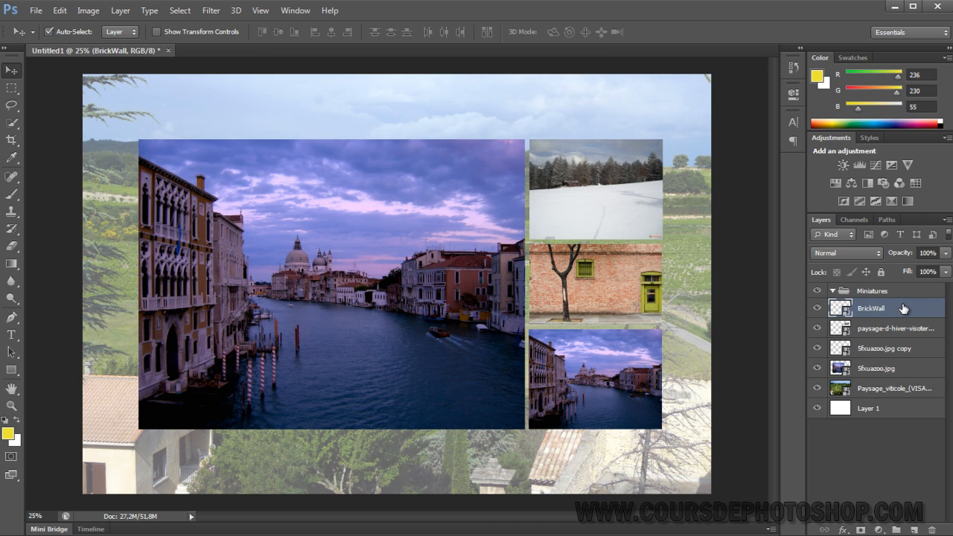
{"action": "left_click", "coordinate": [903, 353], "text": "shift"}
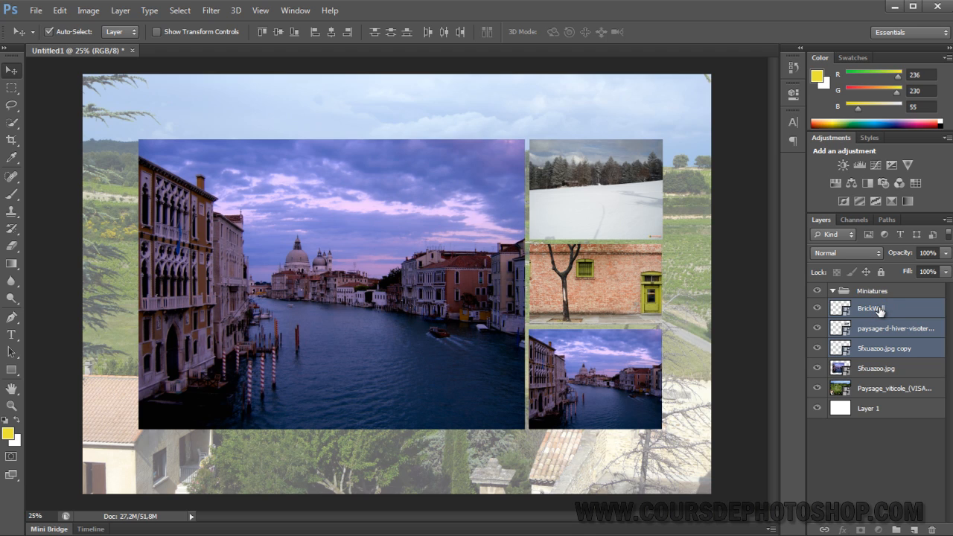
{"action": "left_click_drag", "start_coordinate": [879, 309], "coordinate": [877, 291]}
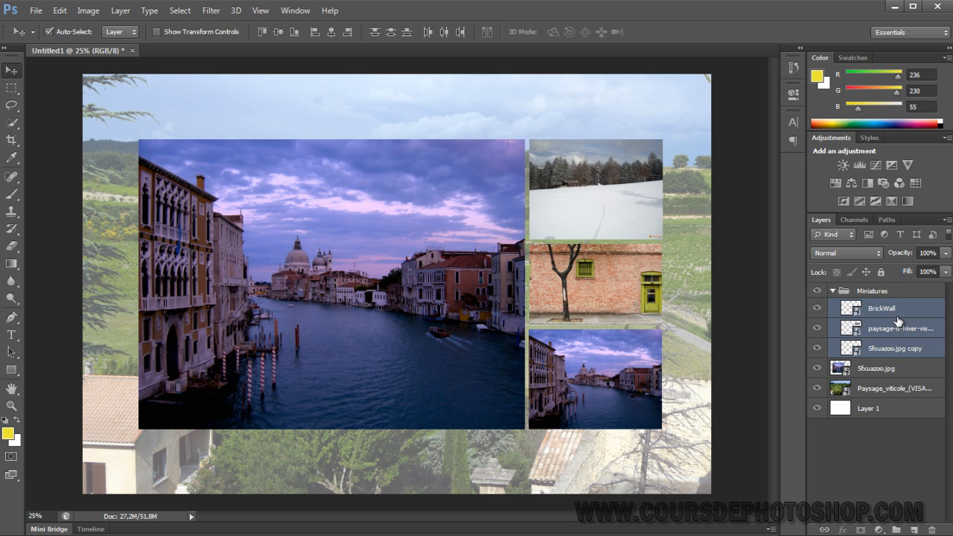
{"action": "left_click", "coordinate": [870, 450]}
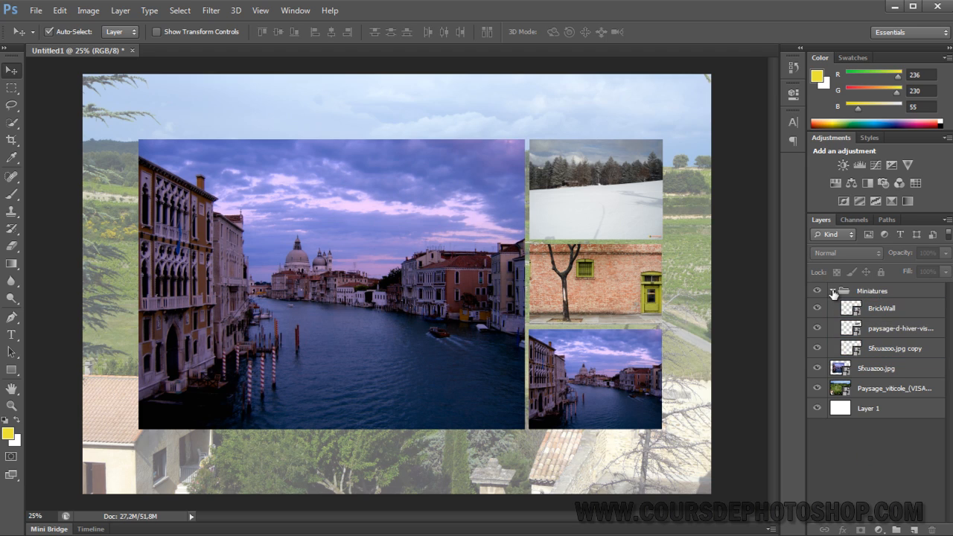
- Collapse the Miniatures group and toggle its visibility off and on to check the three thumbnails
{"action": "left_click", "coordinate": [833, 291]}
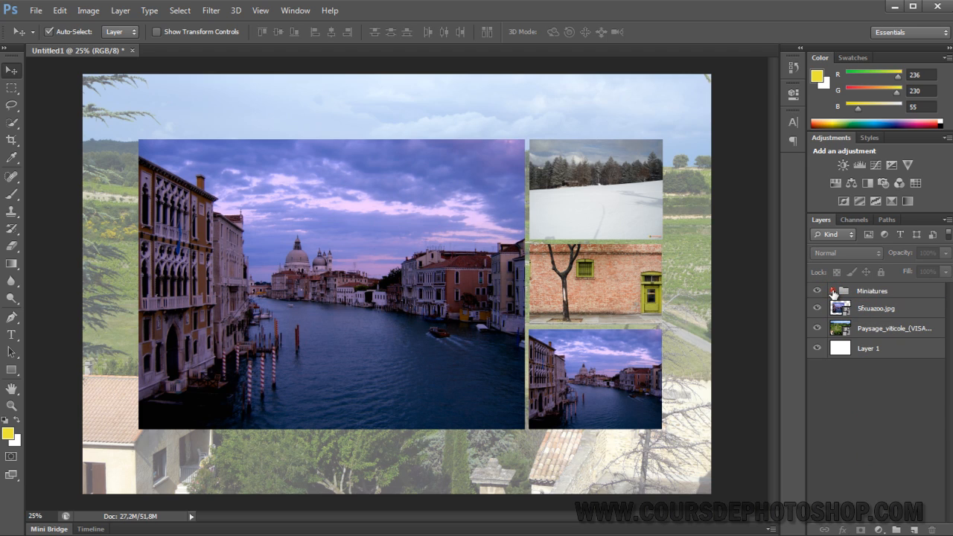
{"action": "left_click", "coordinate": [833, 291]}
{"action": "left_click", "coordinate": [833, 291]}
{"action": "left_click", "coordinate": [818, 291]}
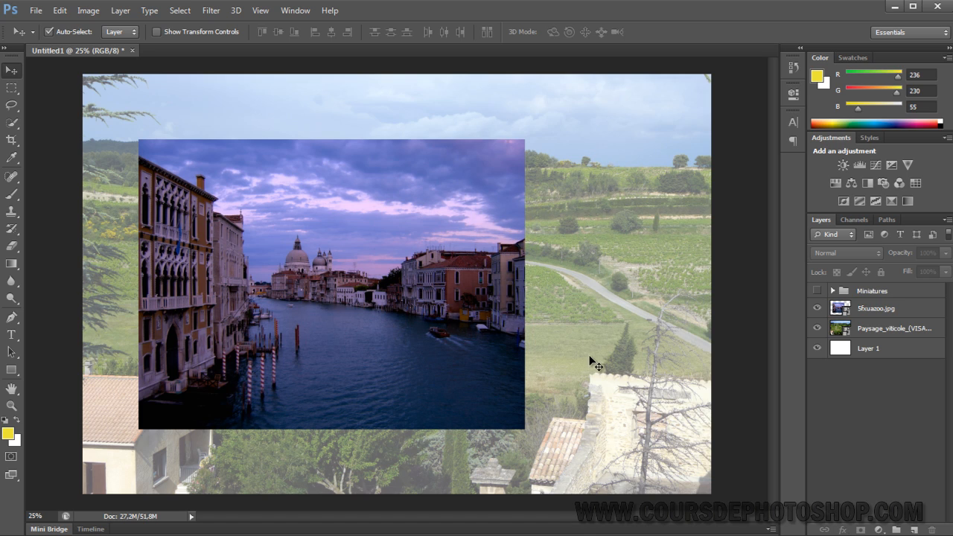
{"action": "left_click", "coordinate": [818, 292]}
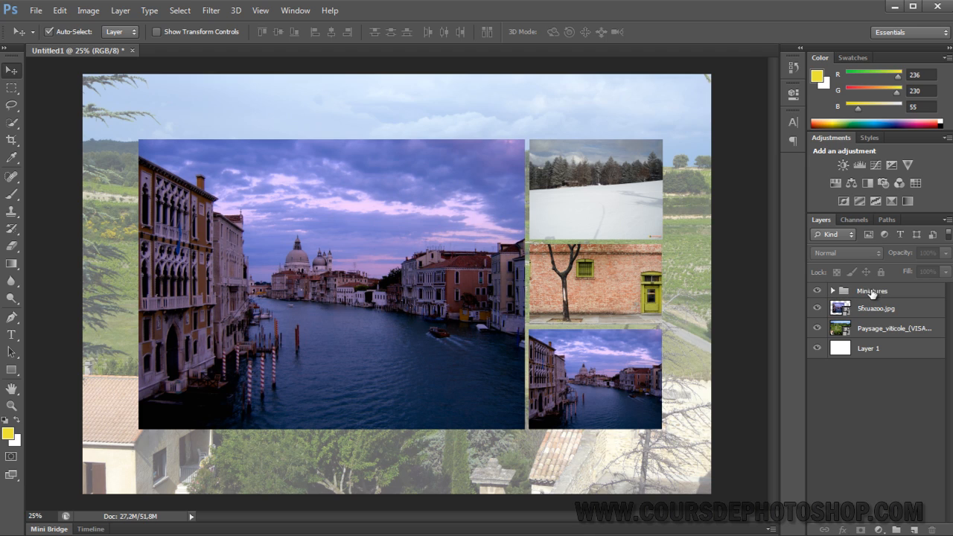
- Revert the document through its history to the Move state before the group was created, and deselect all layers
{"action": "left_click", "coordinate": [793, 67]}
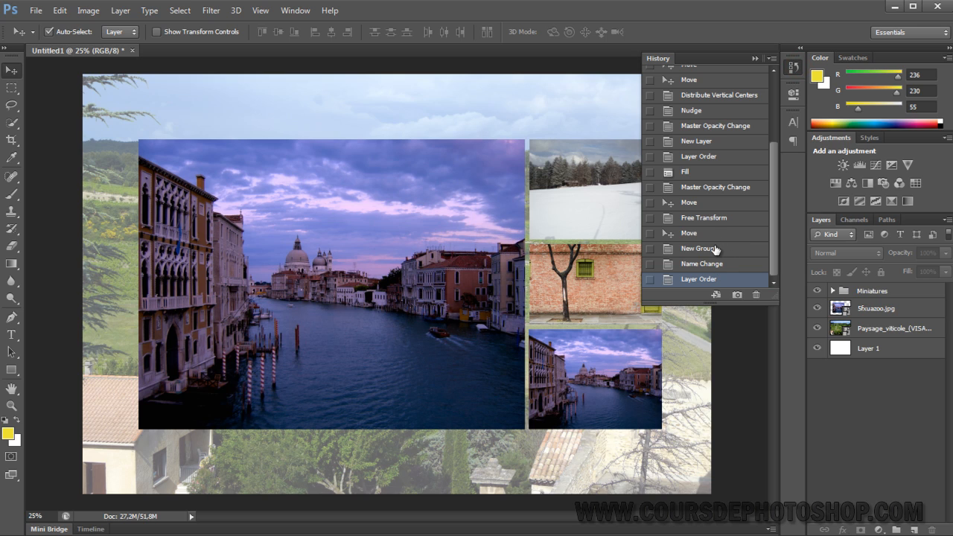
{"action": "left_click", "coordinate": [713, 235]}
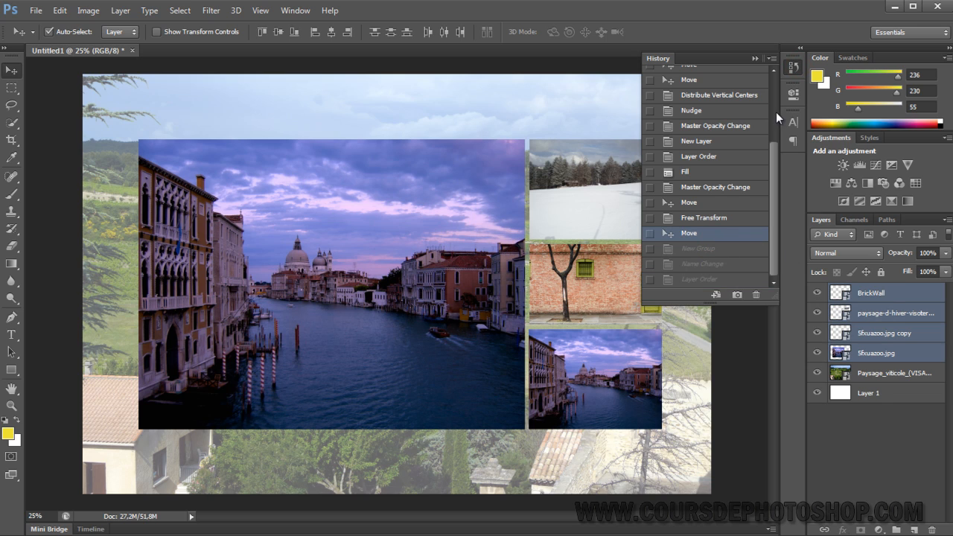
{"action": "left_click", "coordinate": [879, 437]}
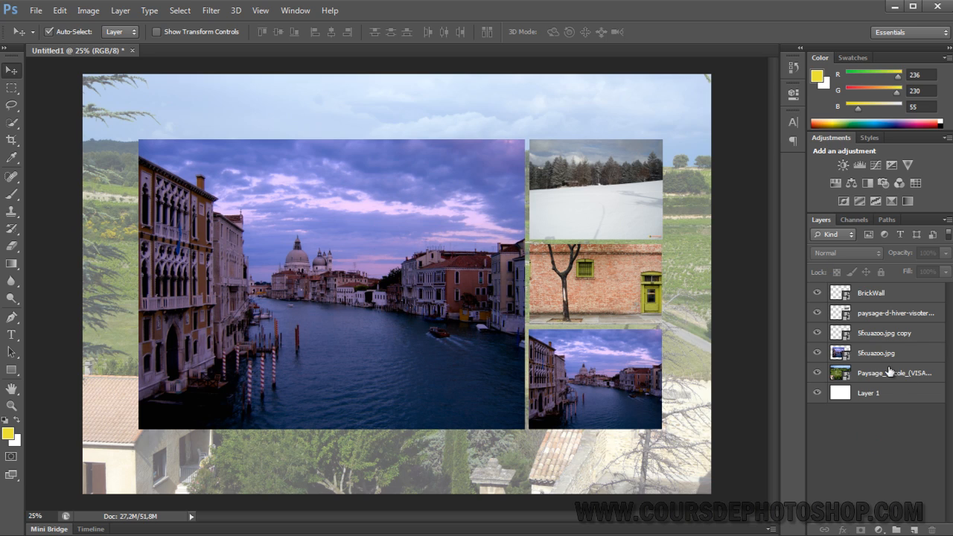
- Group the BrickWall, winter landscape and 5fxuazoo.jpg copy layers together and check the group's contents
{"action": "left_click", "coordinate": [880, 293]}
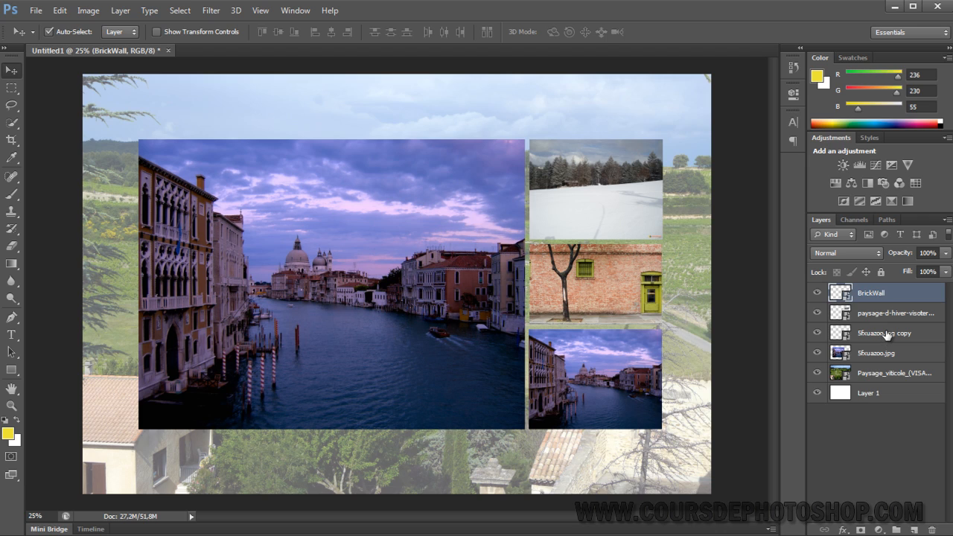
{"action": "left_click", "coordinate": [885, 333], "text": "shift"}
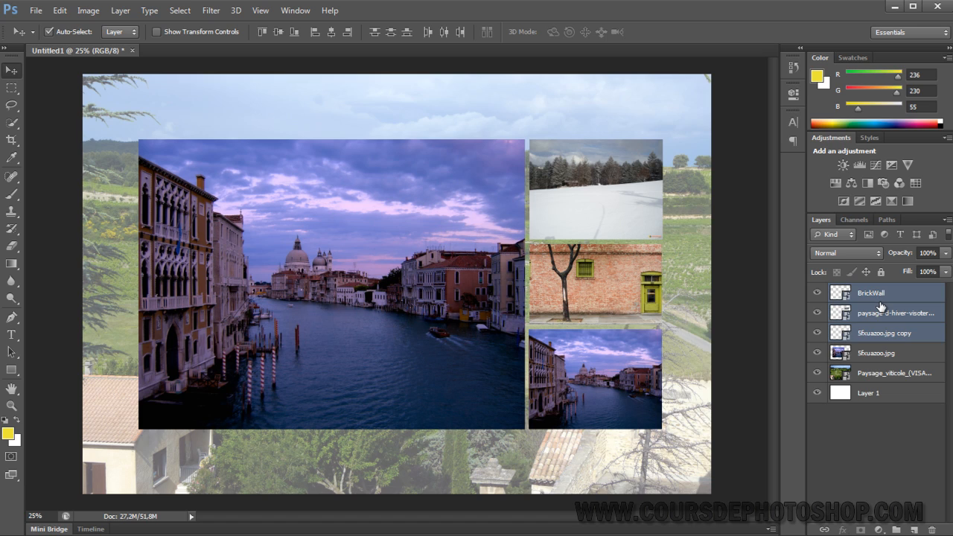
{"action": "key", "text": "ctrl+g"}
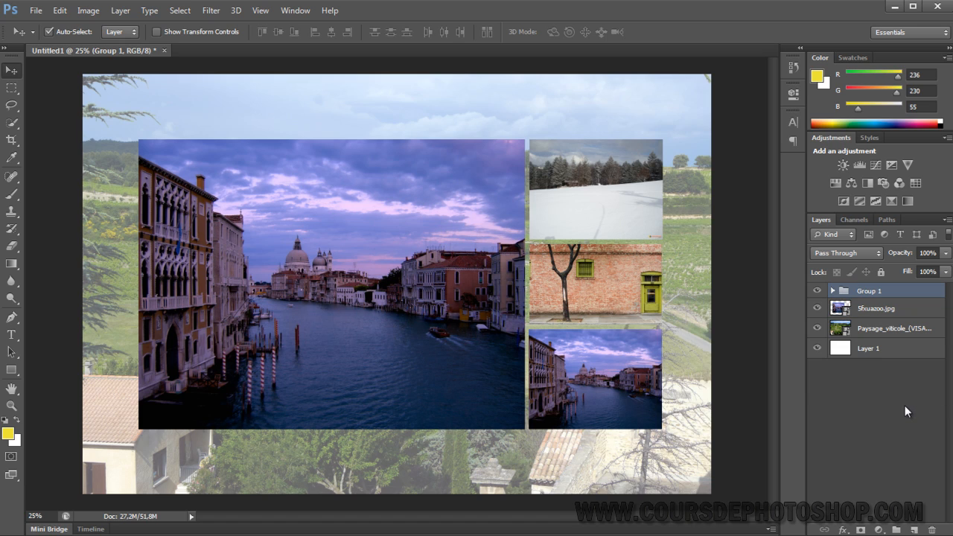
{"action": "left_click", "coordinate": [831, 291]}
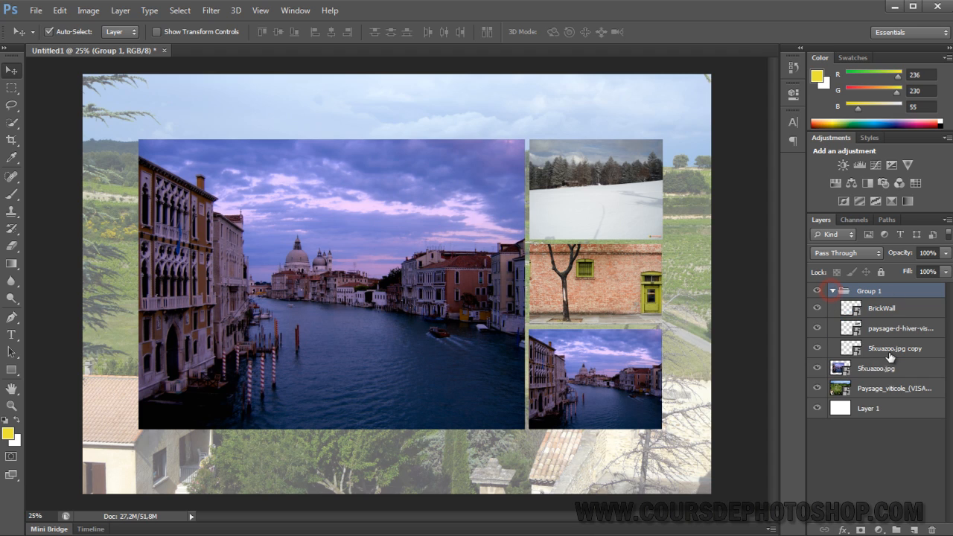
{"action": "left_click", "coordinate": [831, 291]}
- Rename the new group of three thumbnails as Miniature
{"action": "double_click", "coordinate": [871, 291]}
{"action": "type", "text": "Min"}
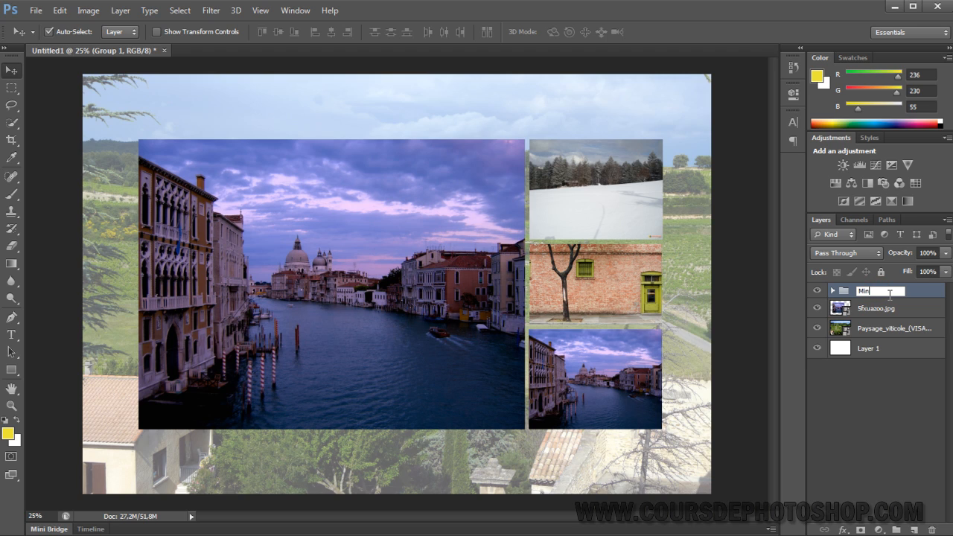
{"action": "type", "text": "iature"}
{"action": "key", "text": "Return"}
{"action": "left_click", "coordinate": [893, 398]}
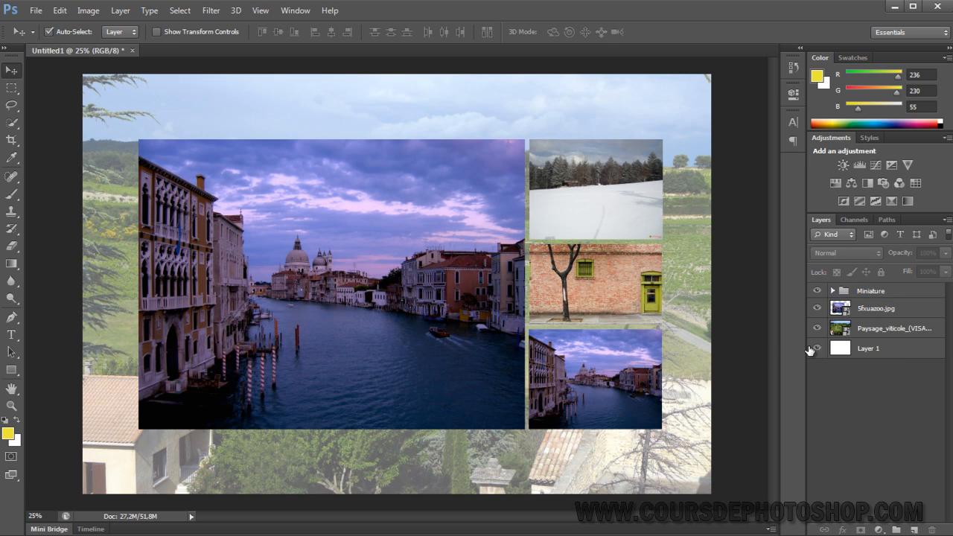
- Put the large 5fxuazoo.jpg photo layer in its own group named Visioneuse
{"action": "left_click", "coordinate": [408, 307]}
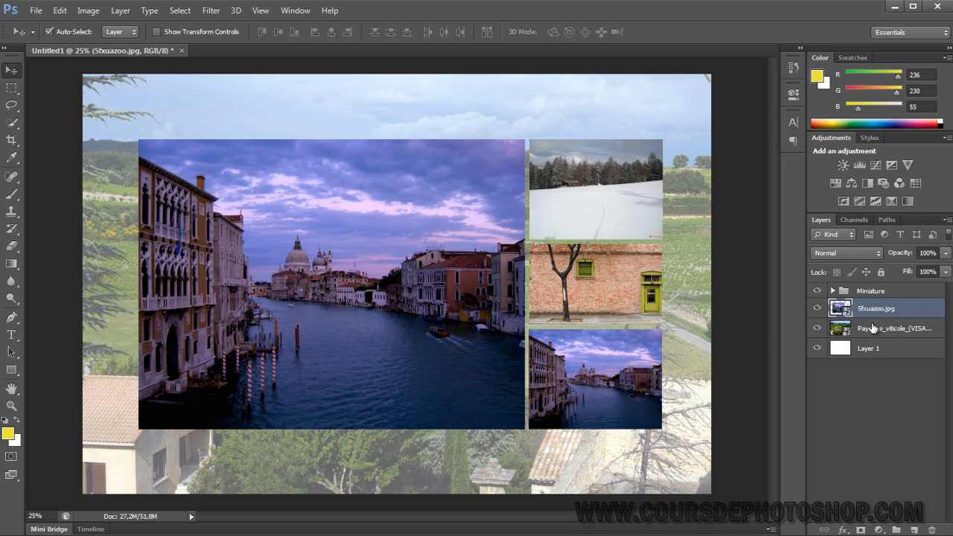
{"action": "key", "text": "ctrl+g"}
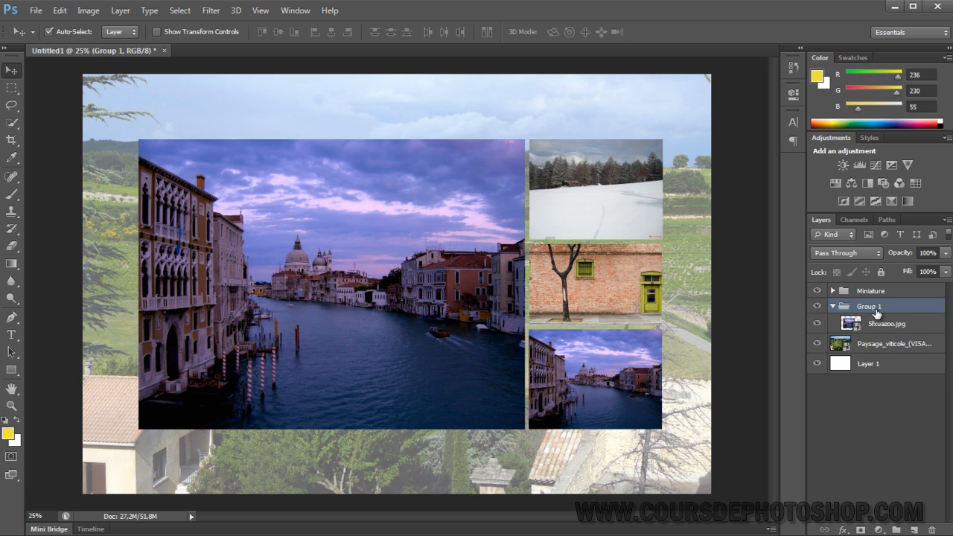
{"action": "double_click", "coordinate": [872, 306]}
{"action": "type", "text": "Visioneuse"}
{"action": "left_click", "coordinate": [883, 431]}
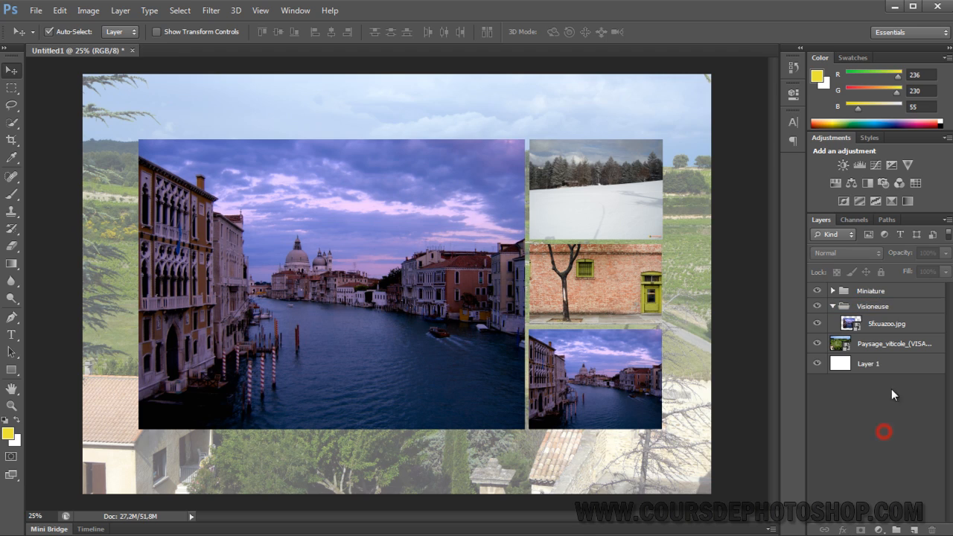
- Examine the Visioneuse group's contents and toggle the visibility of the Visioneuse and Miniature groups off and on
{"action": "left_click", "coordinate": [832, 306]}
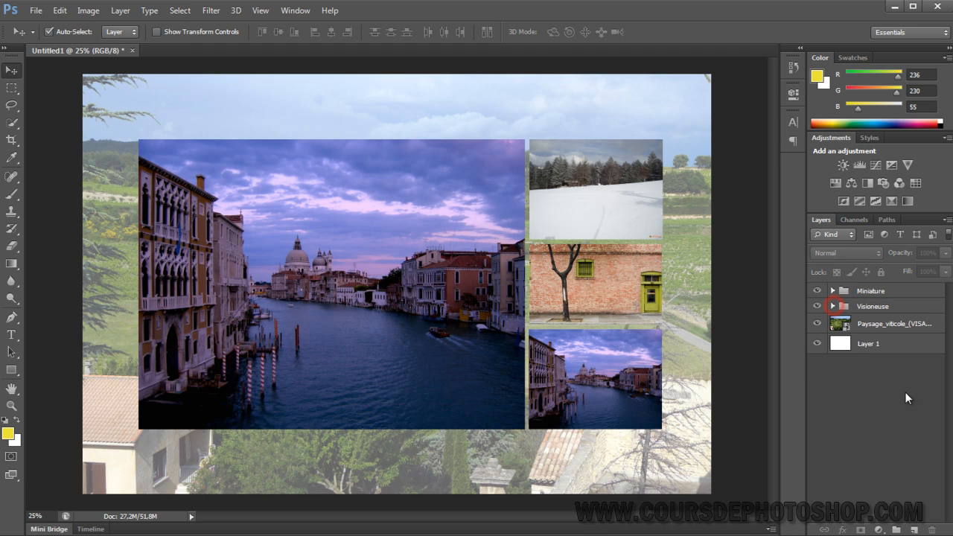
{"action": "left_click", "coordinate": [832, 306]}
{"action": "left_click", "coordinate": [833, 306]}
{"action": "left_click", "coordinate": [817, 306]}
{"action": "left_click", "coordinate": [816, 306]}
{"action": "left_click", "coordinate": [818, 291]}
{"action": "left_click", "coordinate": [818, 291]}
{"action": "left_click", "coordinate": [818, 306]}
{"action": "left_click", "coordinate": [818, 306]}
{"action": "left_click", "coordinate": [832, 305]}
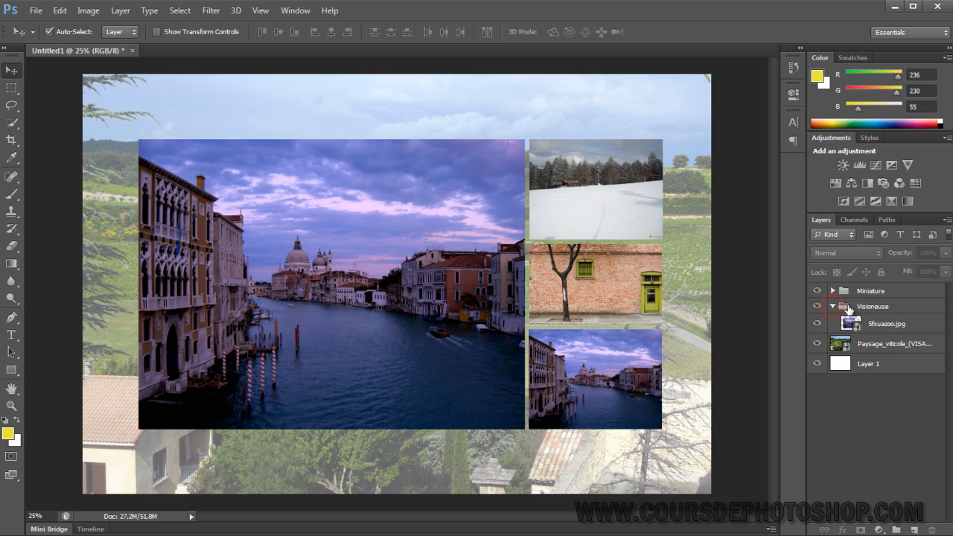
- Nest the Miniature group inside the Visioneuse group
{"action": "left_click", "coordinate": [899, 291]}
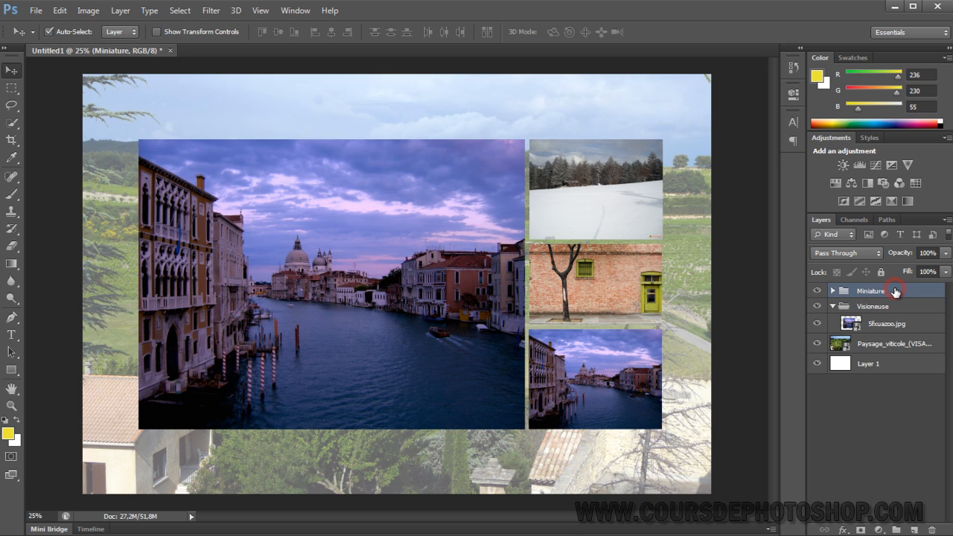
{"action": "left_click_drag", "start_coordinate": [895, 292], "coordinate": [896, 307]}
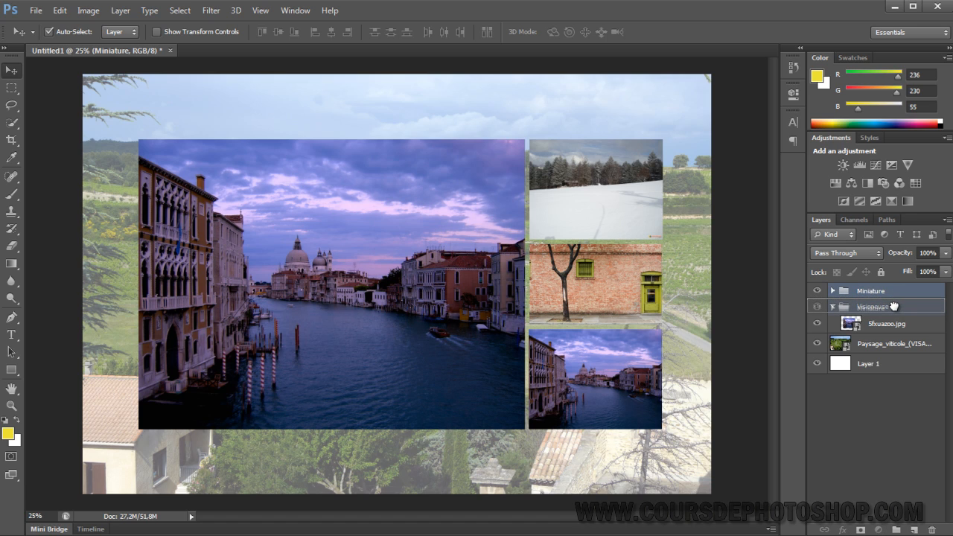
{"action": "left_click_drag", "start_coordinate": [893, 305], "coordinate": [893, 307]}
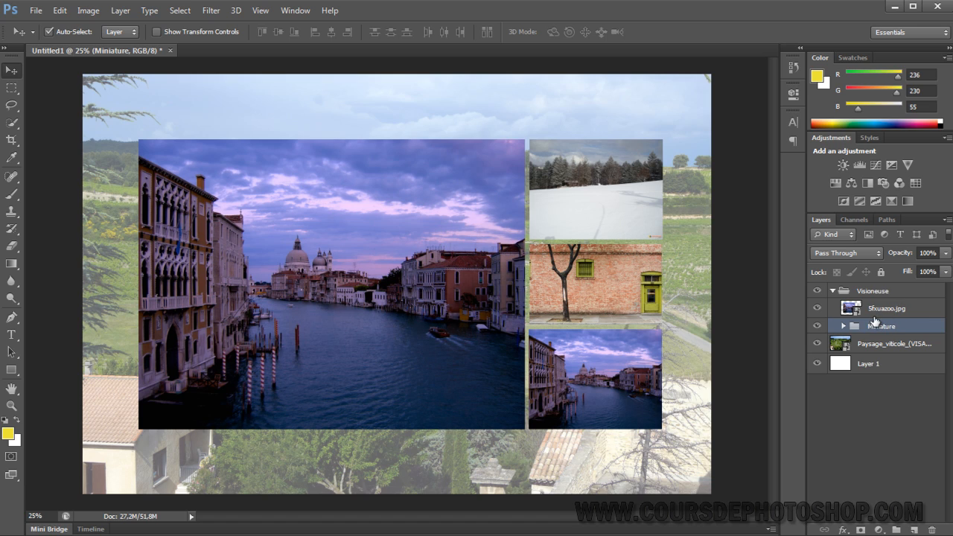
- Collapse and expand the Visioneuse group and toggle its visibility to check that it controls all the photos
{"action": "left_click", "coordinate": [831, 291]}
{"action": "left_click", "coordinate": [832, 291]}
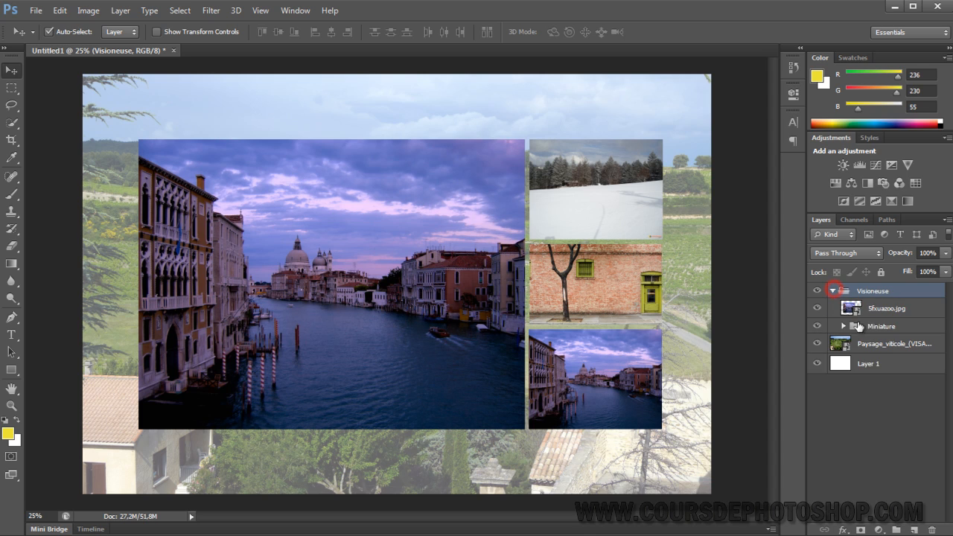
{"action": "left_click", "coordinate": [833, 291]}
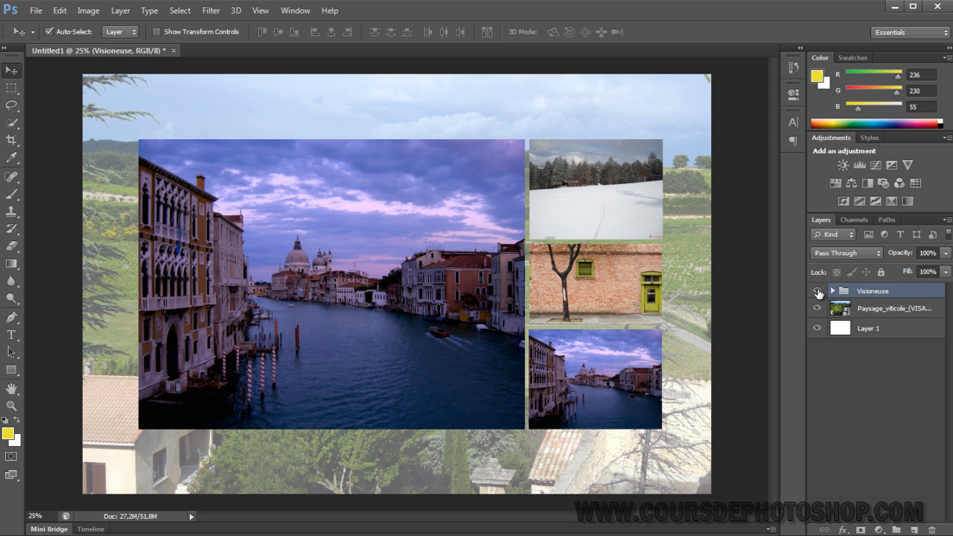
{"action": "left_click", "coordinate": [817, 291]}
{"action": "left_click", "coordinate": [817, 291]}
{"action": "left_click", "coordinate": [830, 291]}
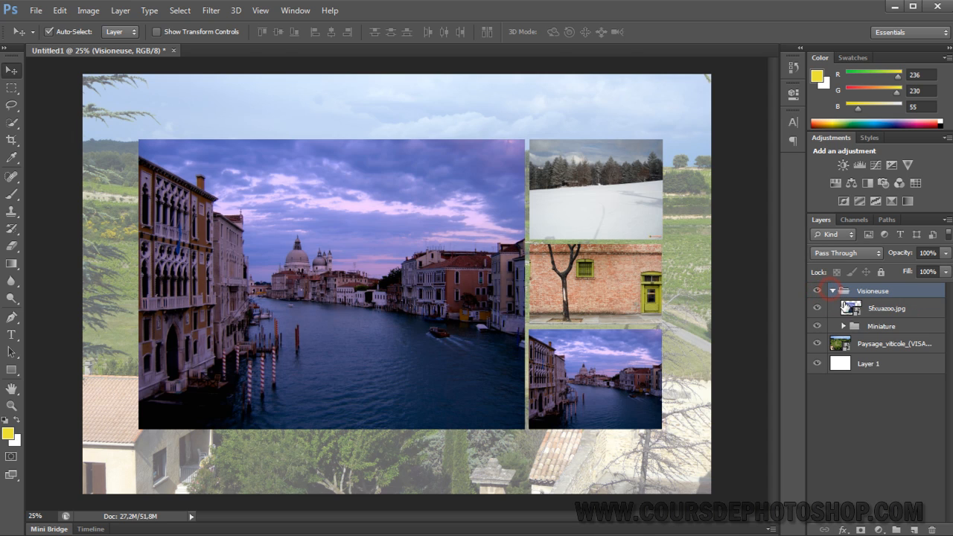
- Try moving the large 5fxuazoo.jpg photo sideways over the thumbnails to test the stacking order, and undo the move
{"action": "left_click", "coordinate": [885, 310]}
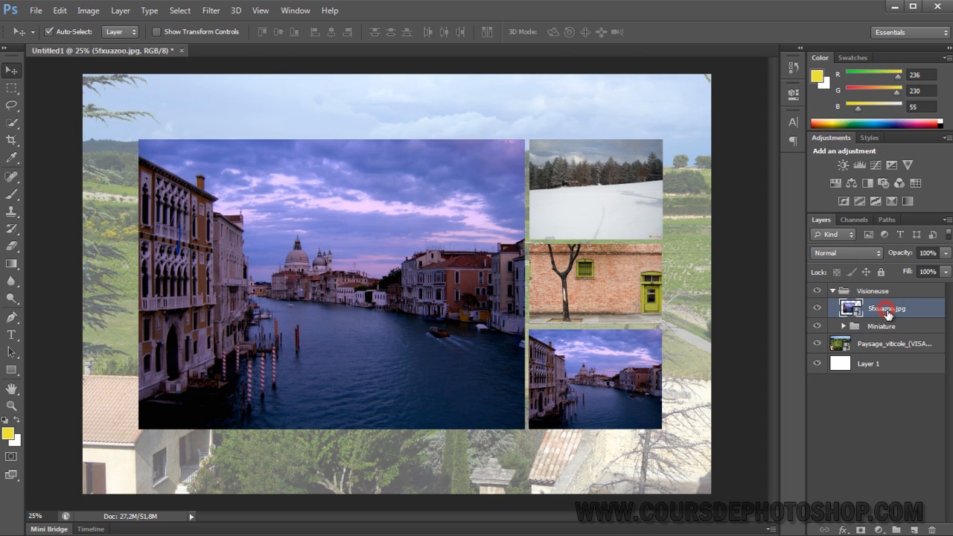
{"action": "left_click", "coordinate": [891, 440]}
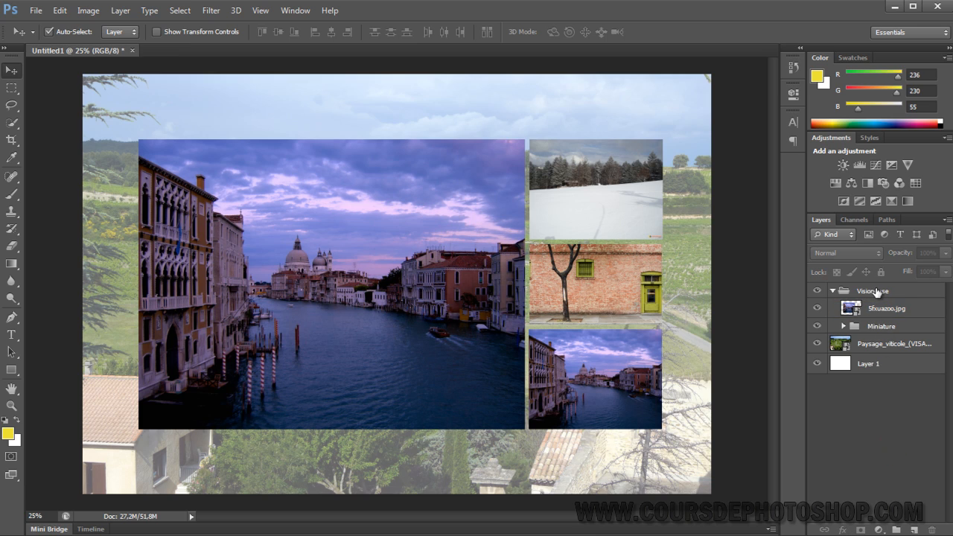
{"action": "left_click", "coordinate": [487, 287]}
{"action": "left_click_drag", "start_coordinate": [426, 271], "coordinate": [552, 276]}
{"action": "key", "text": "ctrl+z"}
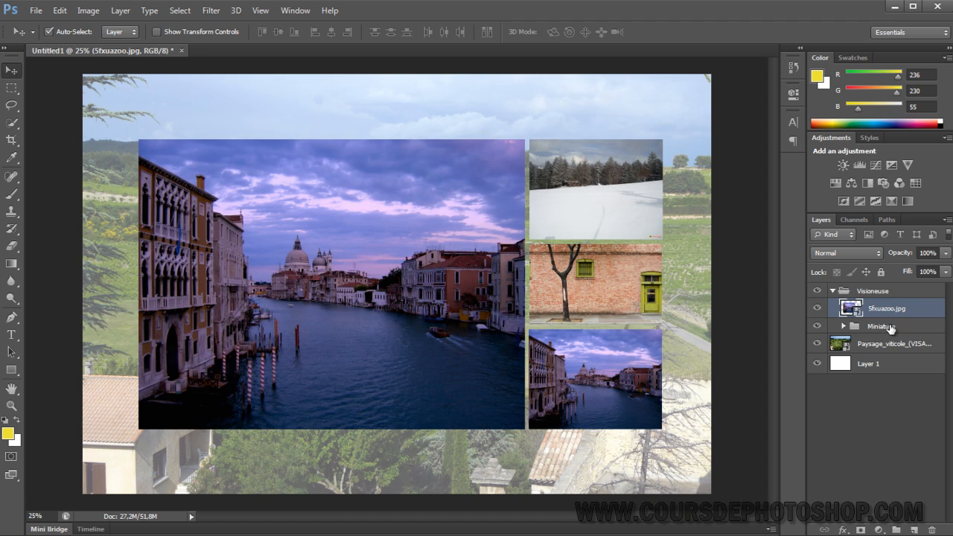
- Reorder the Miniature group above the 5fxuazoo.jpg layer inside the Visioneuse group
{"action": "left_click_drag", "start_coordinate": [892, 329], "coordinate": [894, 300]}
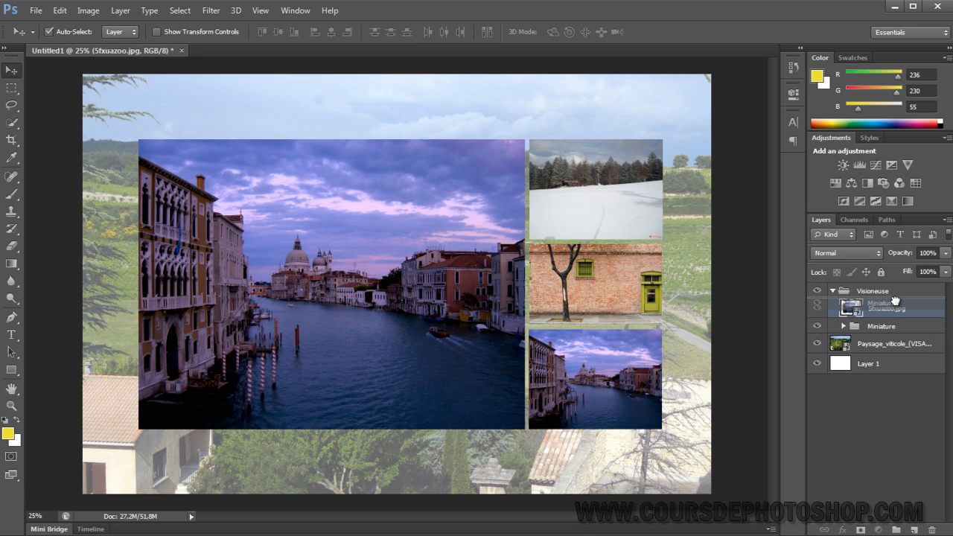
{"action": "left_click_drag", "start_coordinate": [895, 300], "coordinate": [896, 306]}
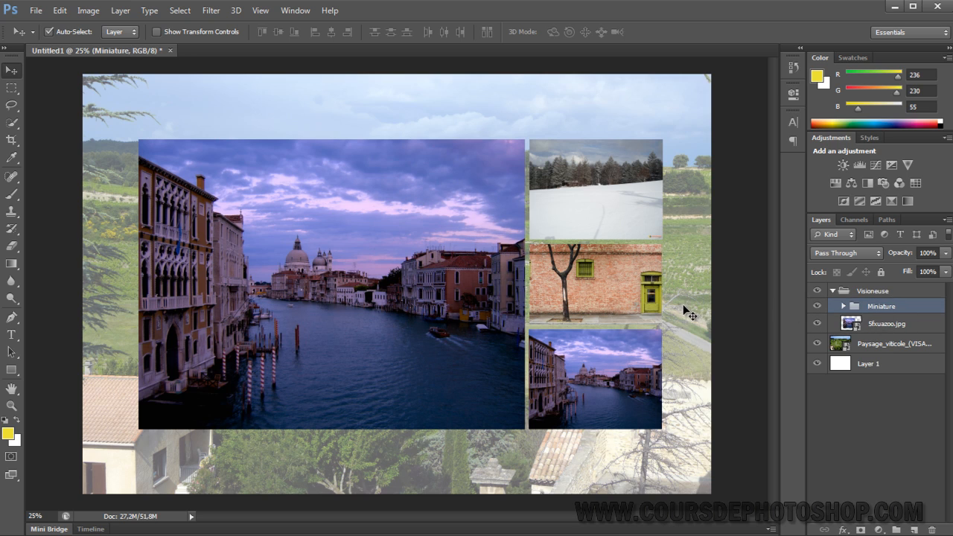
- Try moving the large photo sideways under the thumbnails to test the new layer order, and undo the move
{"action": "left_click", "coordinate": [484, 301]}
{"action": "left_click_drag", "start_coordinate": [404, 301], "coordinate": [477, 302]}
{"action": "key", "text": "ctrl+z"}
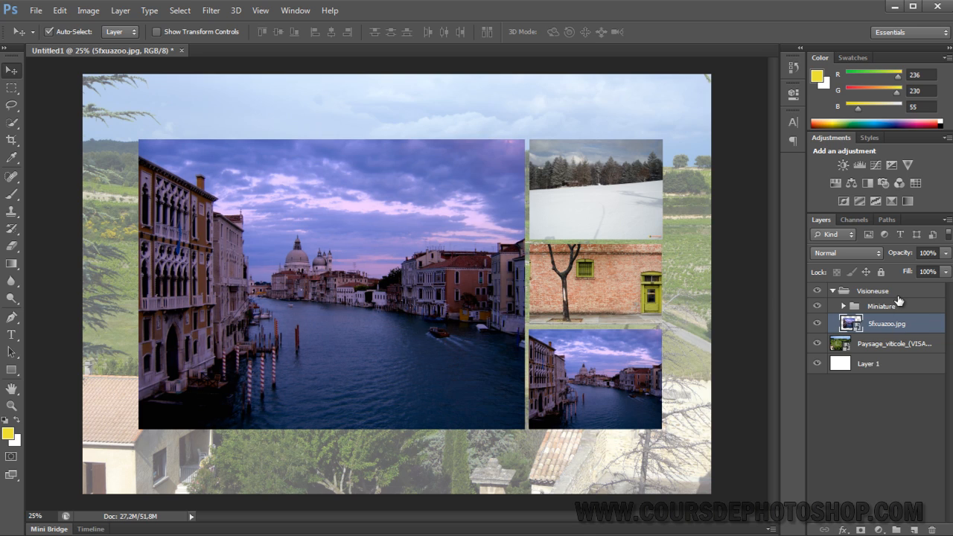
- Select the Miniature group and collapse its parent Visioneuse group
{"action": "left_click", "coordinate": [897, 309]}
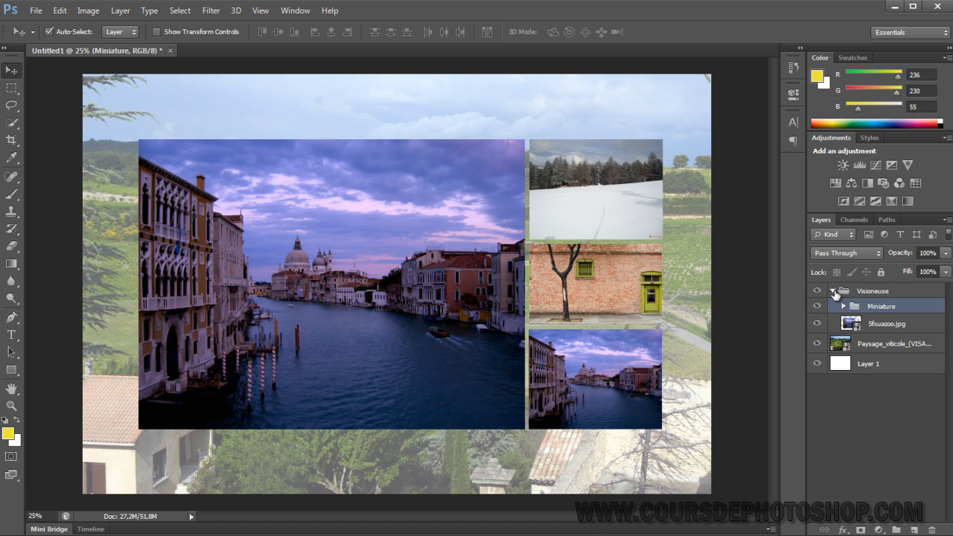
{"action": "left_click", "coordinate": [831, 291]}
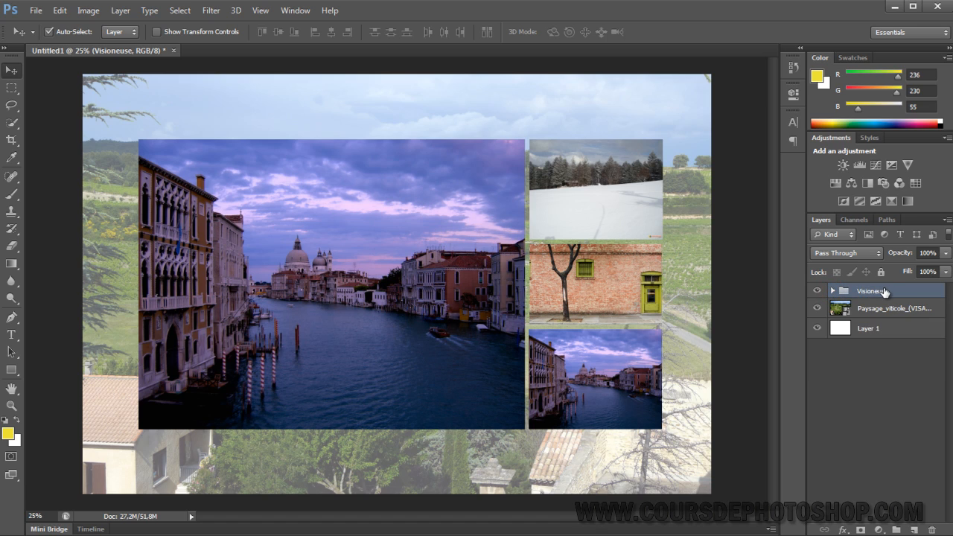